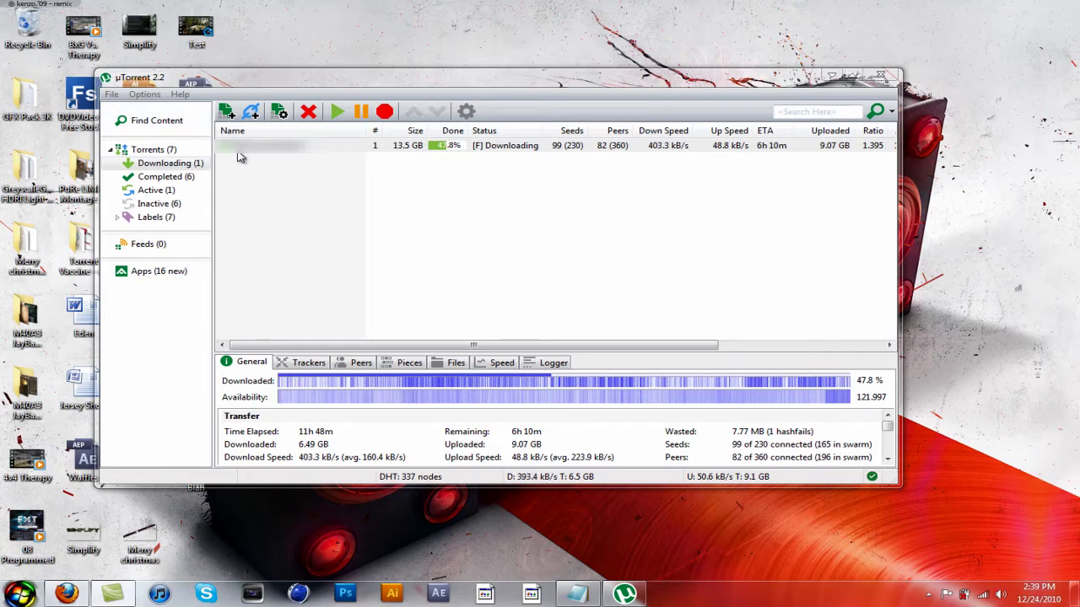
Open the Bandwidth page of the preferences.
{"action": "left_click", "coordinate": [350, 196]}
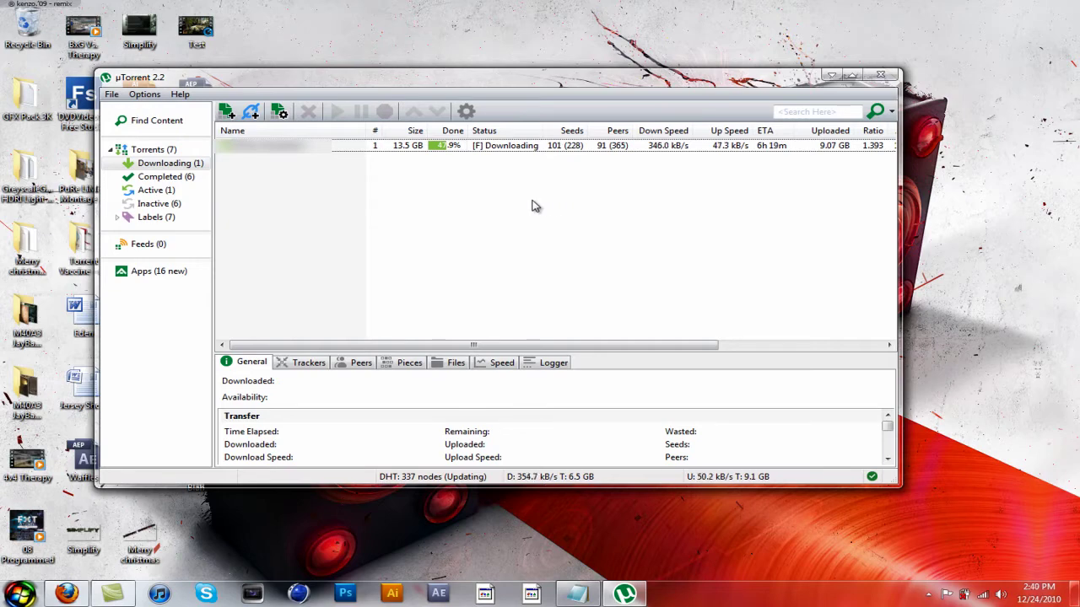
{"action": "left_click", "coordinate": [144, 95]}
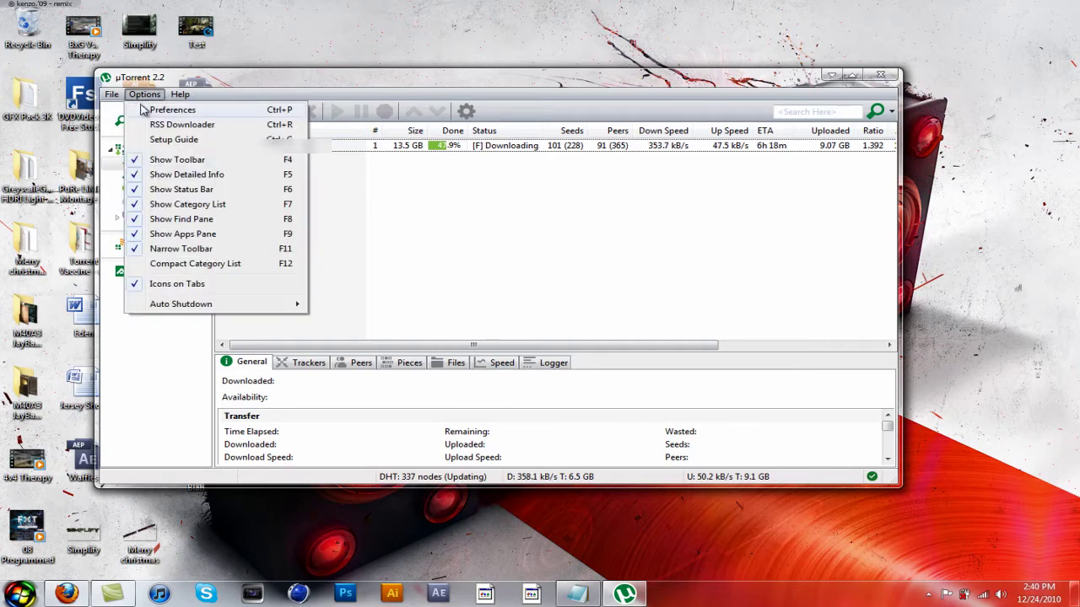
{"action": "left_click", "coordinate": [150, 110]}
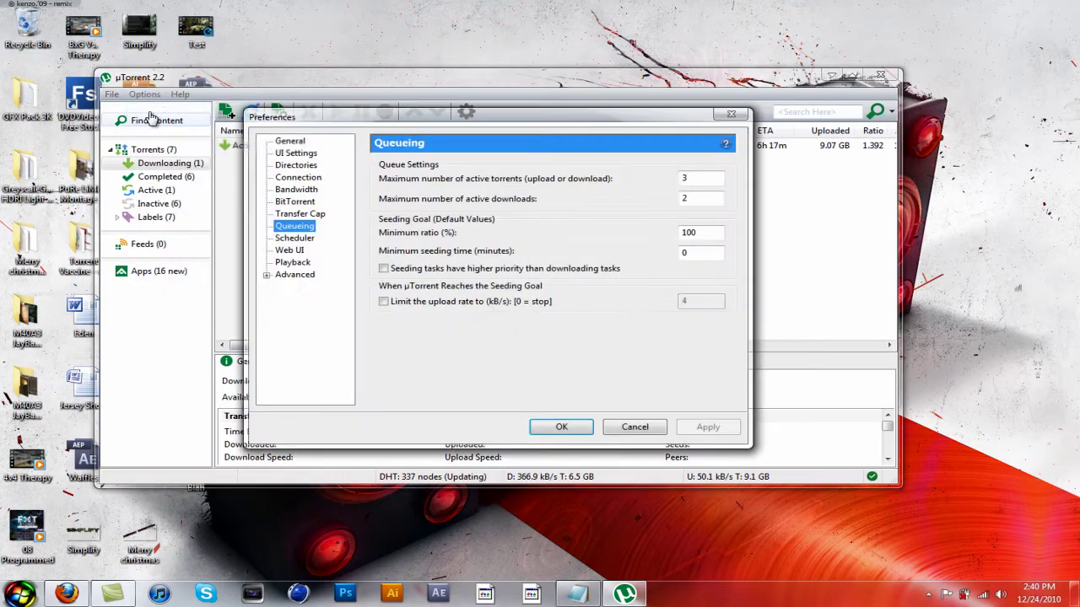
{"action": "left_click_drag", "start_coordinate": [328, 123], "coordinate": [279, 95]}
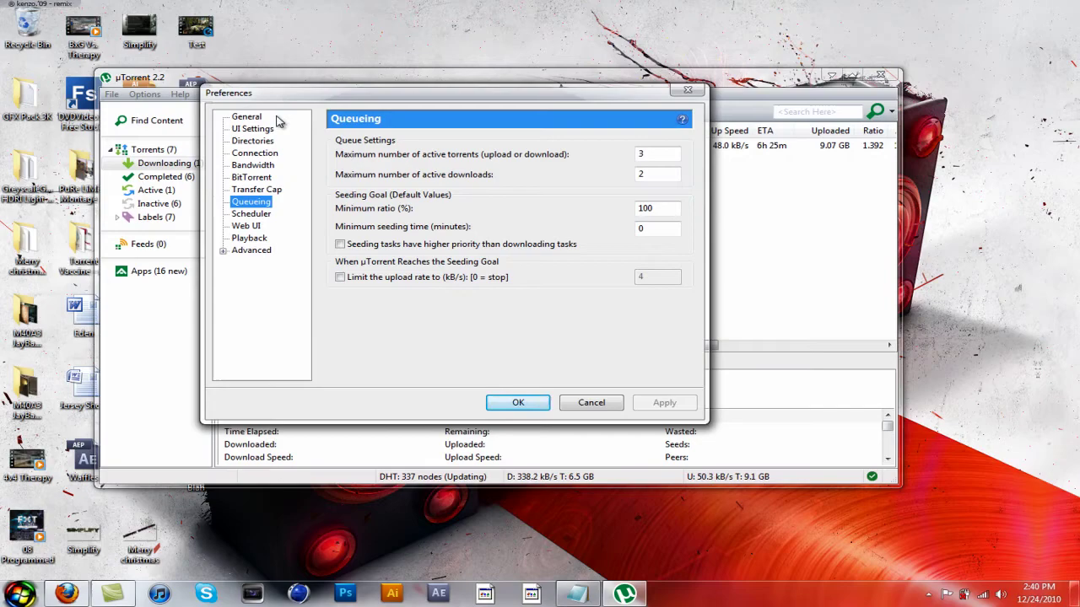
{"action": "left_click", "coordinate": [262, 167]}
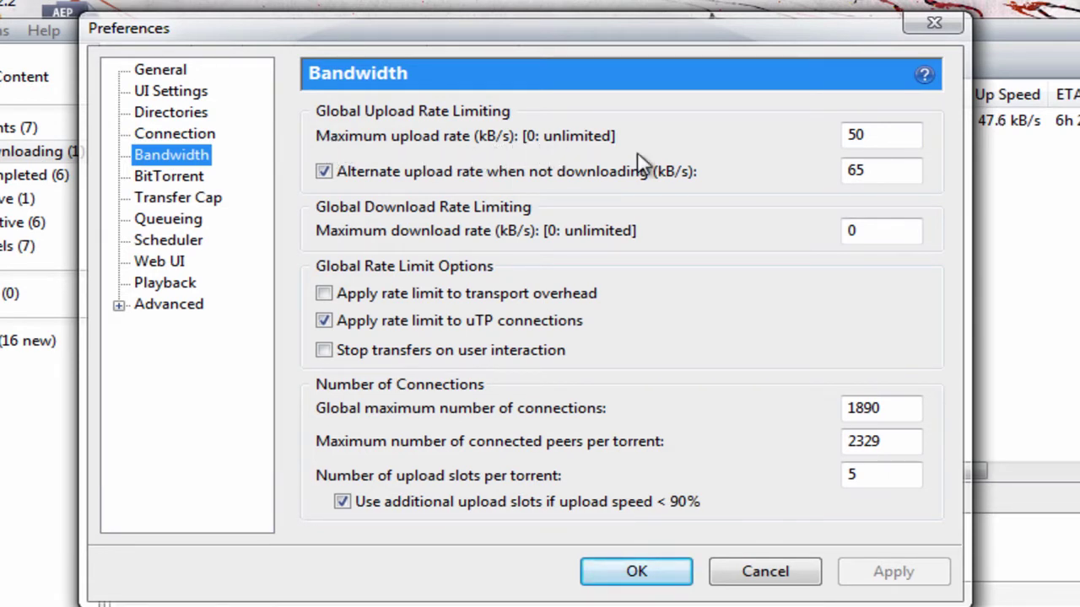
Examine the maximum upload rate, the alternate upload rate when not downloading, and the maximum download rate in the Bandwidth preferences.
{"action": "left_click", "coordinate": [882, 135]}
{"action": "double_click", "coordinate": [882, 135]}
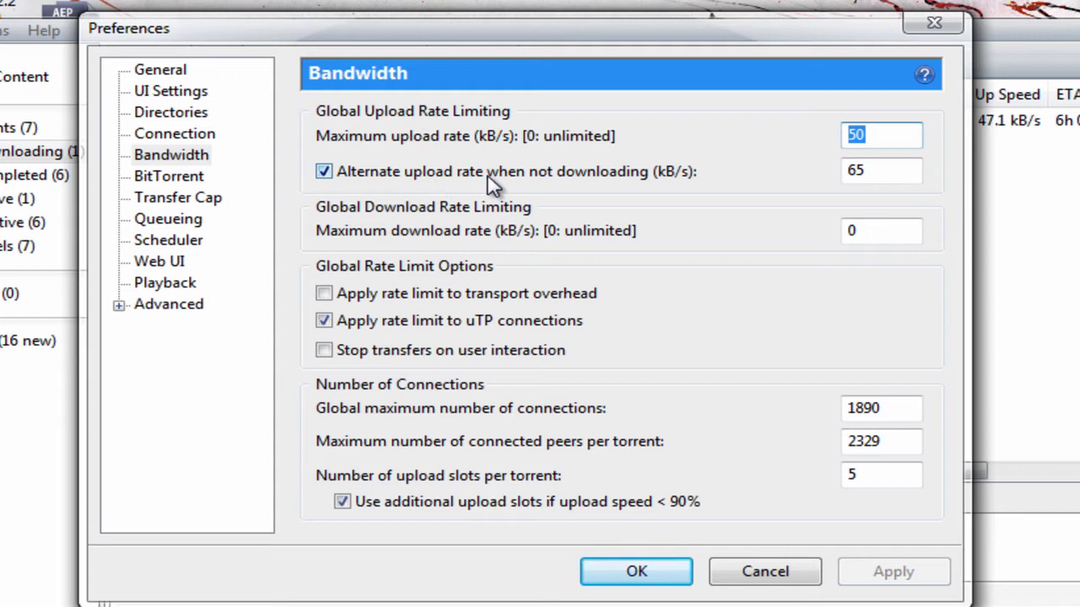
{"action": "left_click_drag", "start_coordinate": [886, 169], "coordinate": [848, 168]}
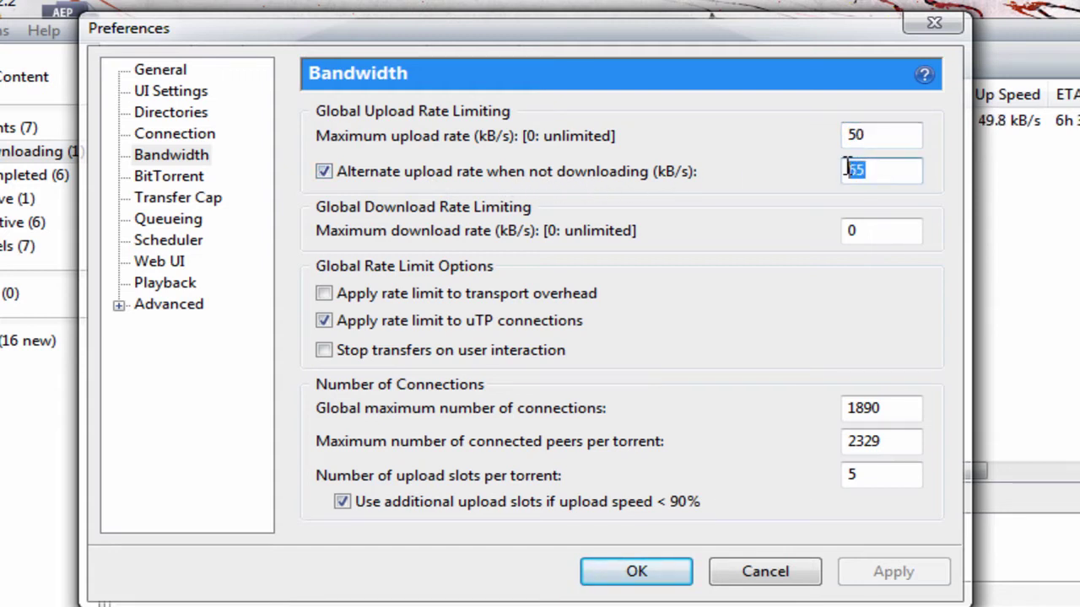
{"action": "left_click", "coordinate": [872, 231]}
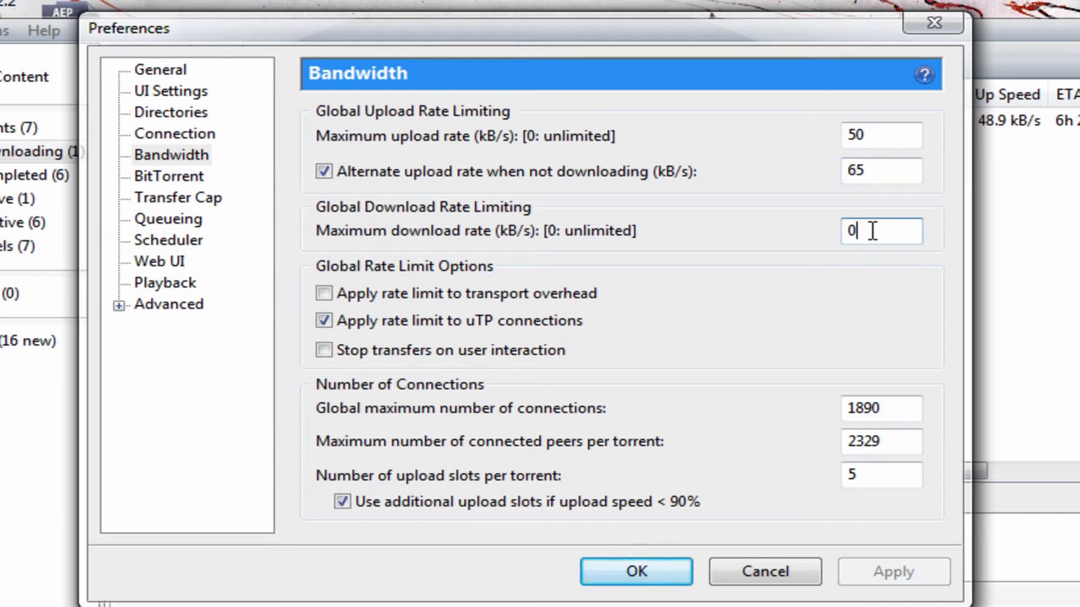
{"action": "left_click_drag", "start_coordinate": [872, 231], "coordinate": [844, 236]}
Examine the global maximum connections, maximum connected peers per torrent, and upload slots per torrent.
{"action": "left_click", "coordinate": [883, 408]}
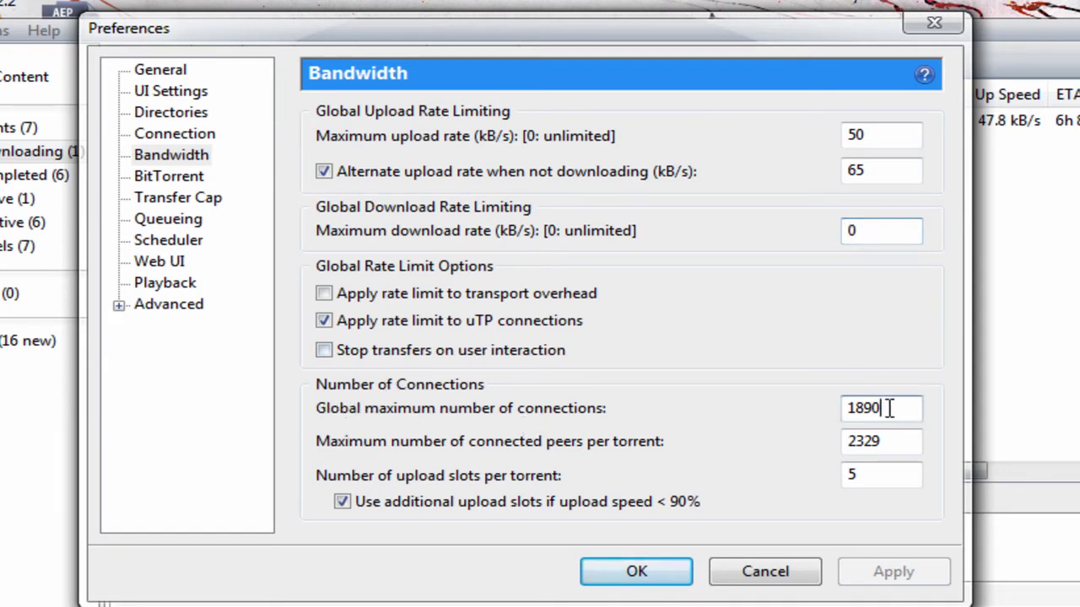
{"action": "left_click_drag", "start_coordinate": [880, 408], "coordinate": [838, 408]}
{"action": "left_click", "coordinate": [908, 408]}
{"action": "left_click", "coordinate": [879, 439]}
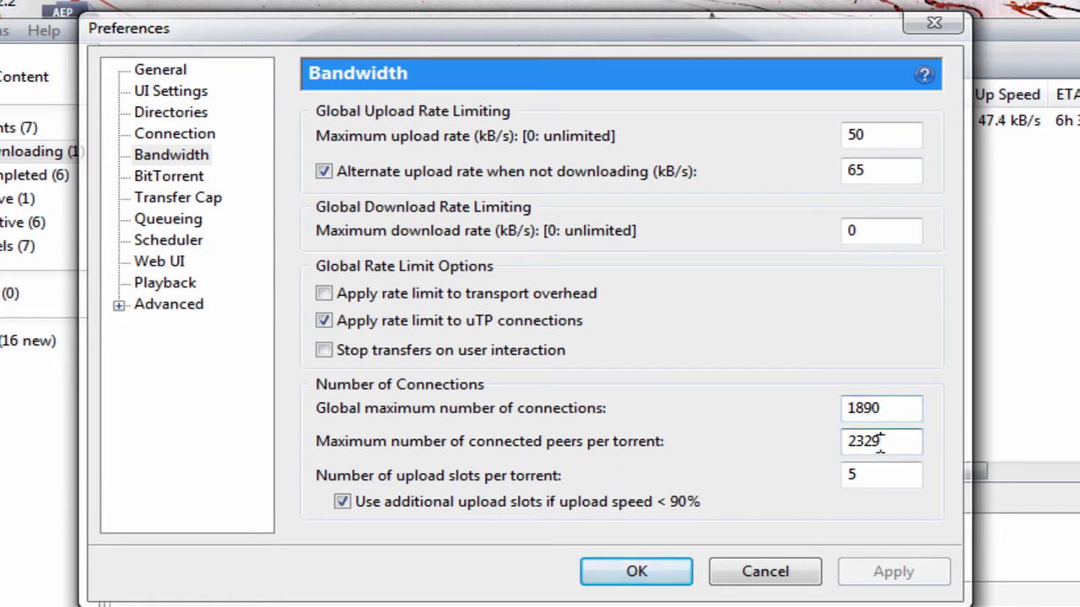
{"action": "left_click_drag", "start_coordinate": [880, 440], "coordinate": [838, 444]}
{"action": "left_click", "coordinate": [896, 439]}
{"action": "left_click_drag", "start_coordinate": [868, 472], "coordinate": [782, 466]}
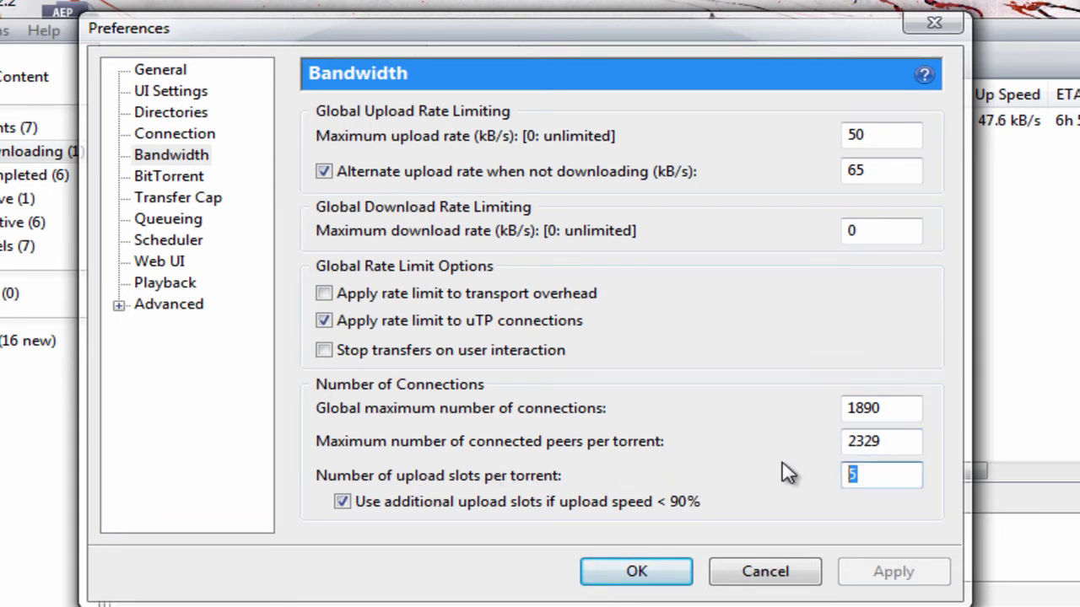
Examine the outgoing protocol encryption choices and the incoming legacy connections option in the BitTorrent preferences.
{"action": "left_click", "coordinate": [173, 177]}
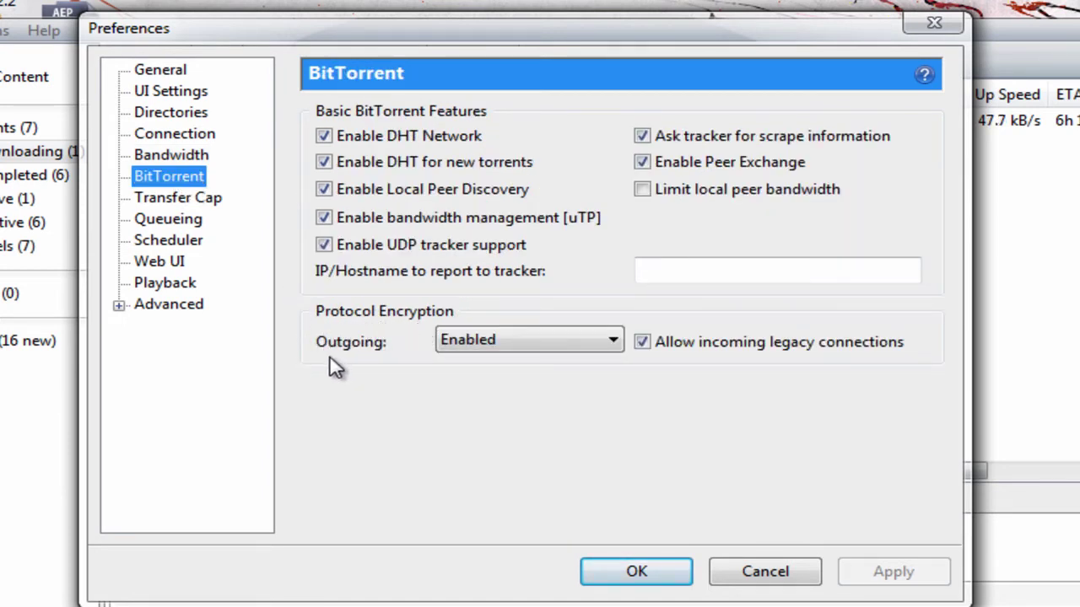
{"action": "left_click", "coordinate": [463, 343]}
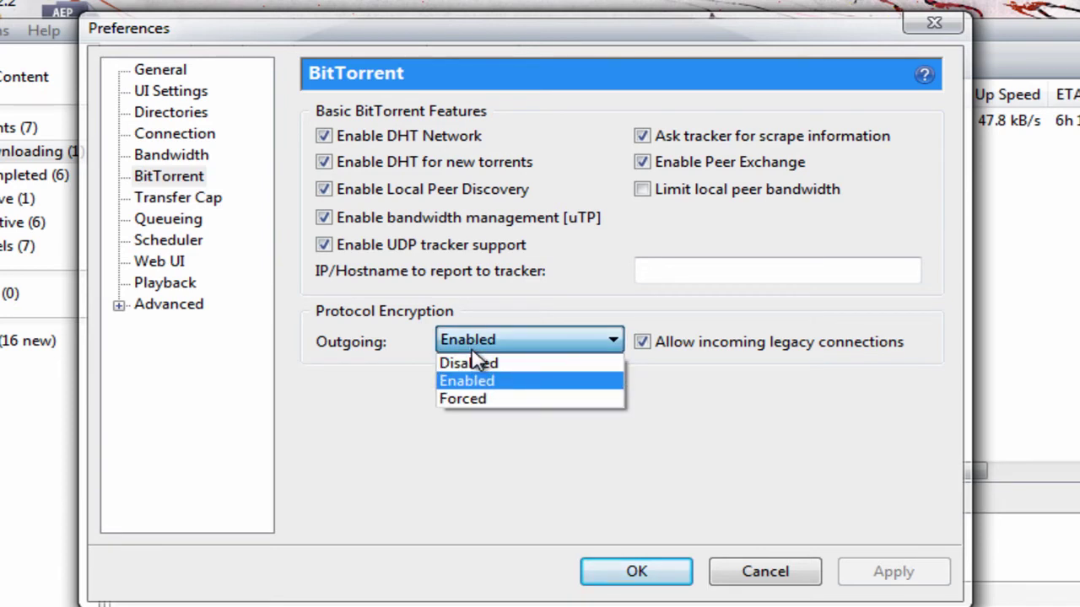
{"action": "left_click", "coordinate": [367, 398]}
{"action": "left_click", "coordinate": [644, 344]}
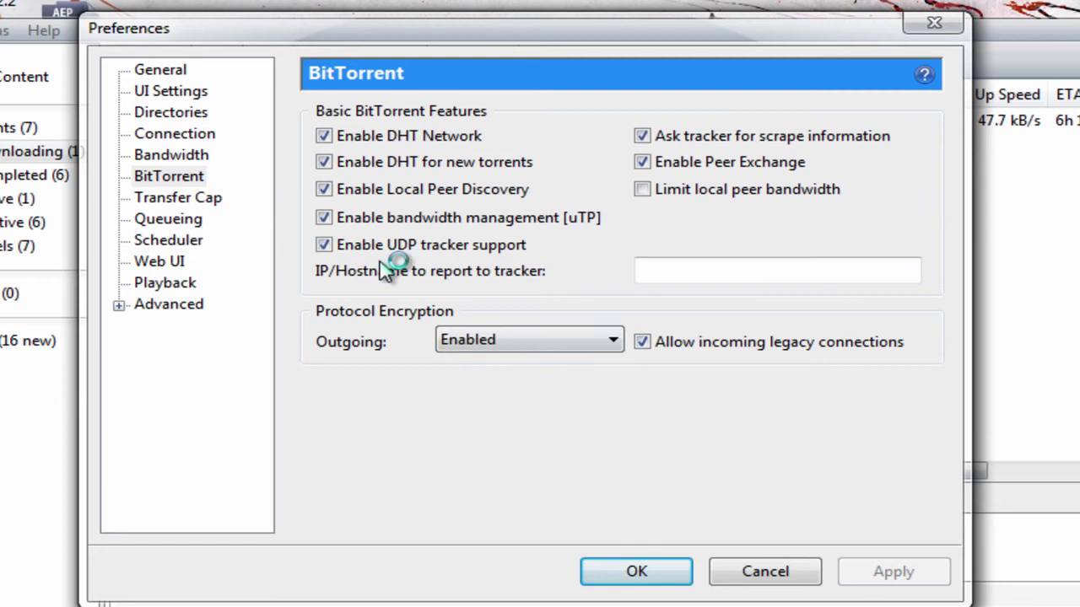
Examine the maximum number of active torrents and of active downloads in the Queueing preferences.
{"action": "left_click", "coordinate": [156, 226]}
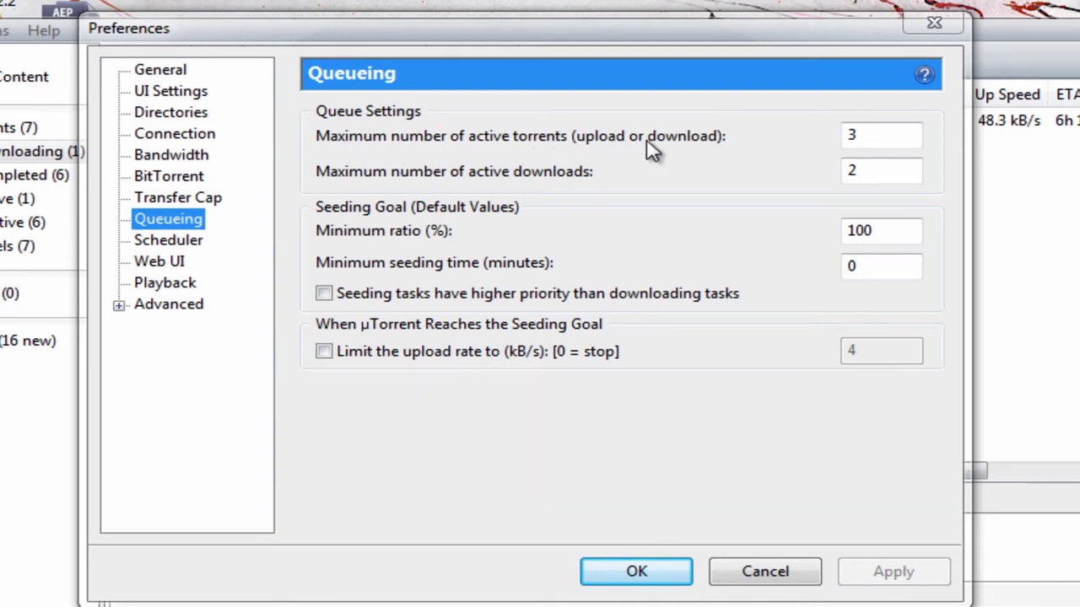
{"action": "left_click_drag", "start_coordinate": [876, 133], "coordinate": [847, 134]}
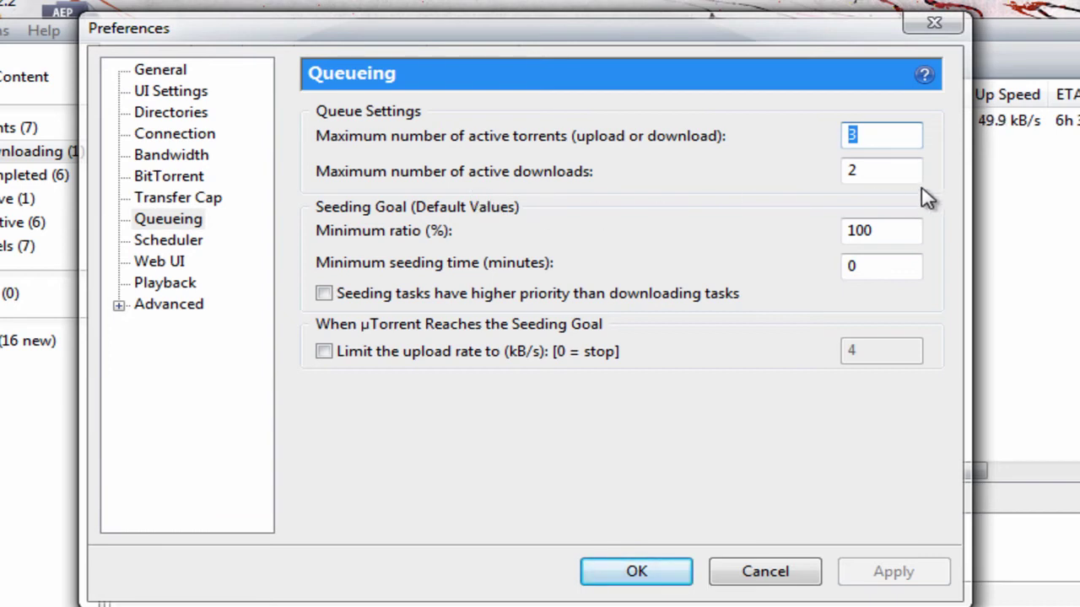
{"action": "left_click", "coordinate": [886, 171]}
{"action": "left_click_drag", "start_coordinate": [886, 172], "coordinate": [773, 180]}
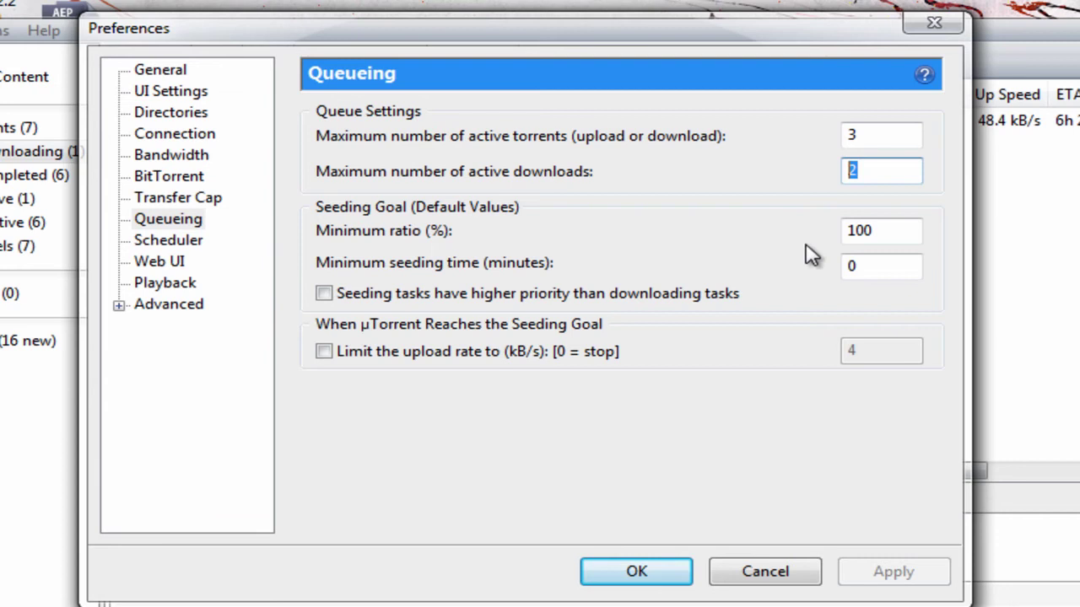
Examine the seeding goal's minimum ratio and minimum seeding time, and close the preferences by accepting them.
{"action": "left_click_drag", "start_coordinate": [883, 234], "coordinate": [841, 231]}
{"action": "left_click", "coordinate": [892, 234]}
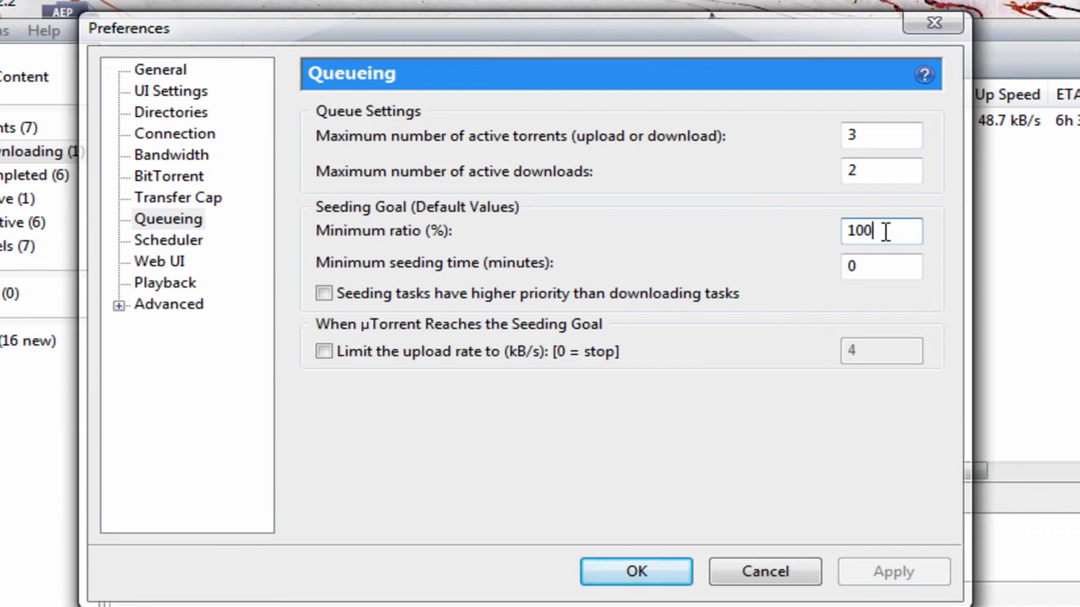
{"action": "left_click", "coordinate": [876, 267]}
{"action": "key", "text": "Tab"}
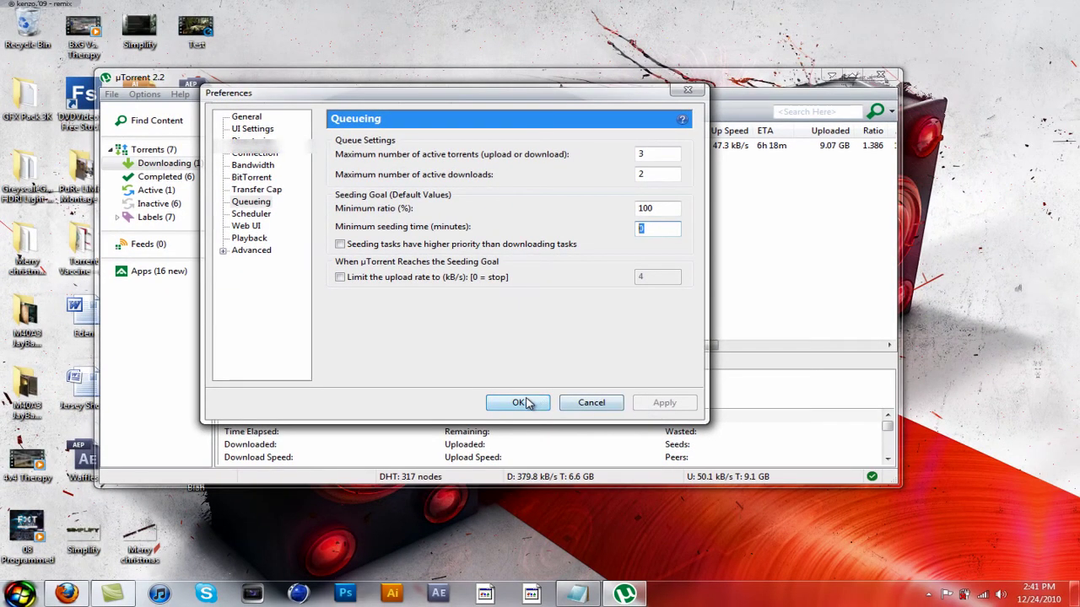
{"action": "left_click", "coordinate": [526, 404]}
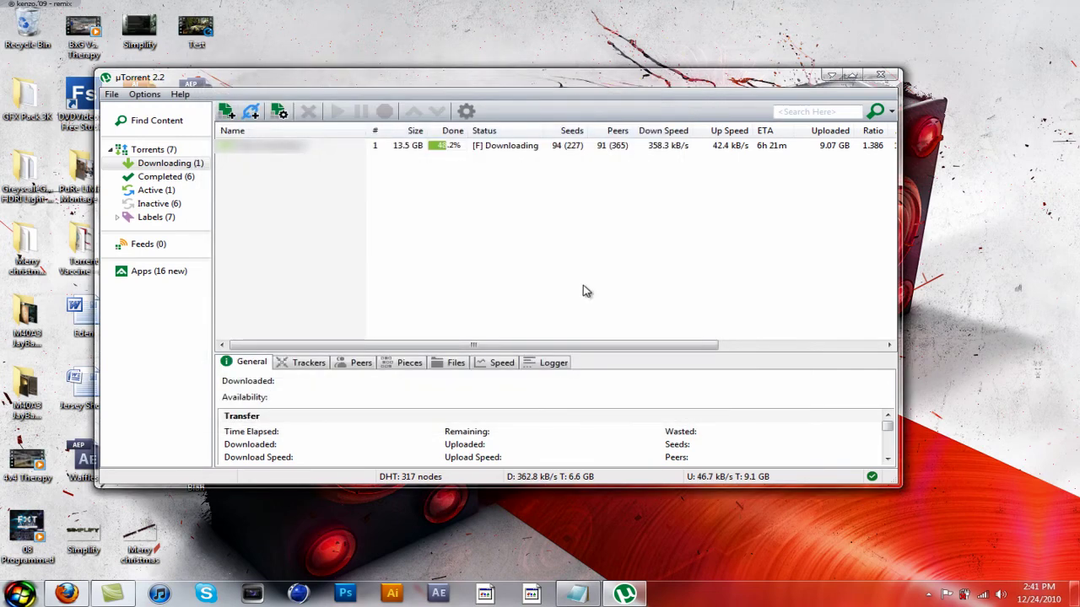